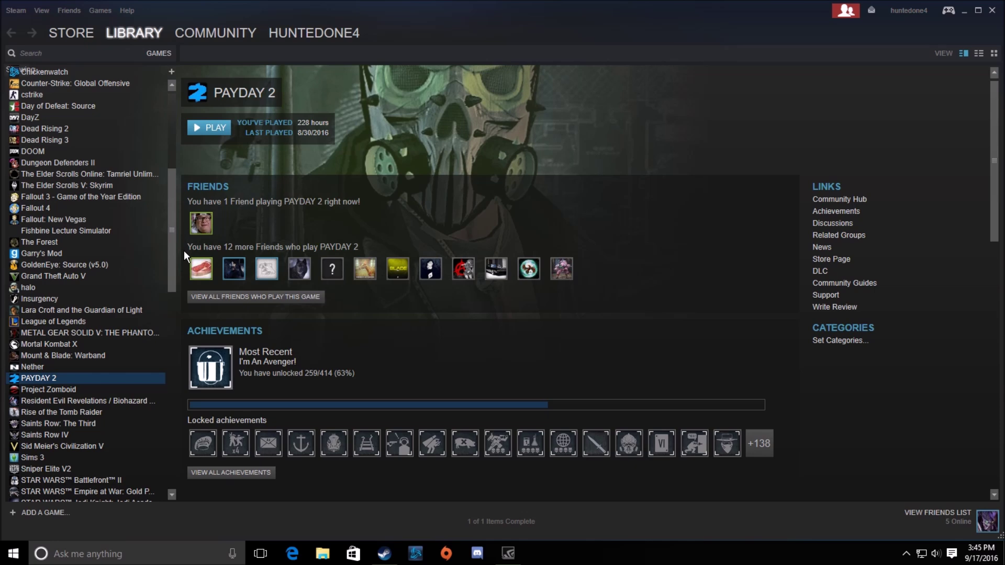
{"action": "left_click", "coordinate": [963, 11]}
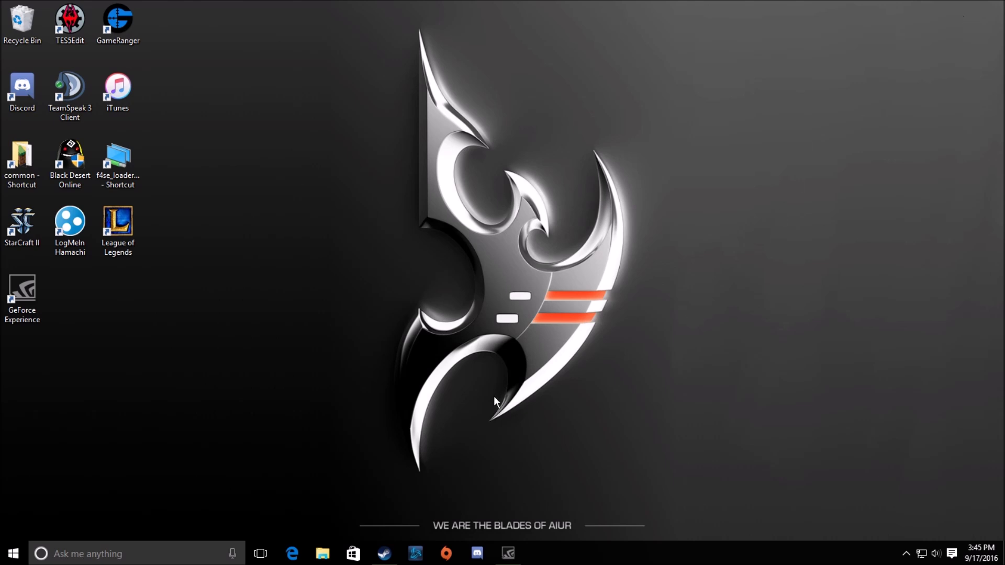
{"action": "left_click", "coordinate": [383, 556]}
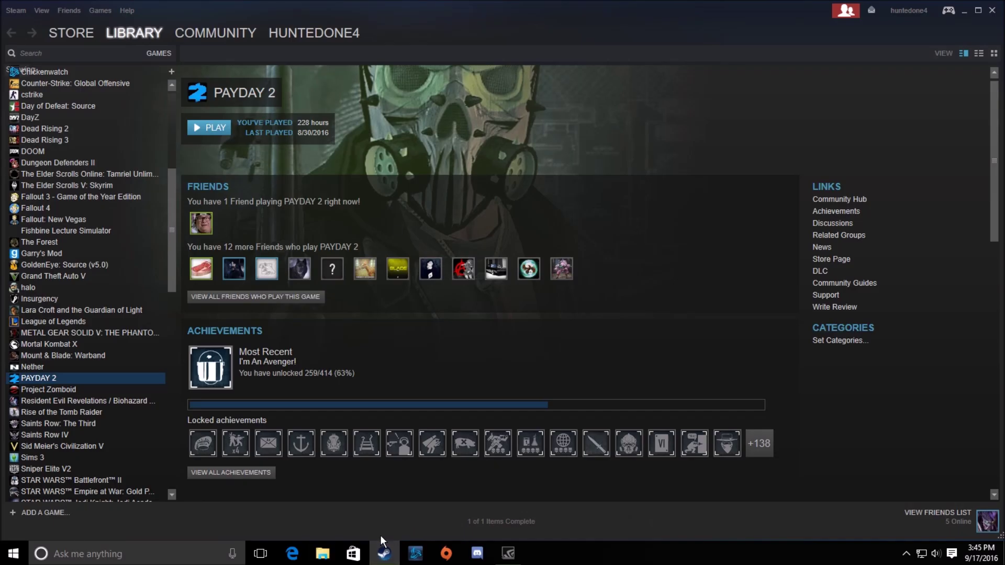
{"action": "right_click", "coordinate": [47, 375]}
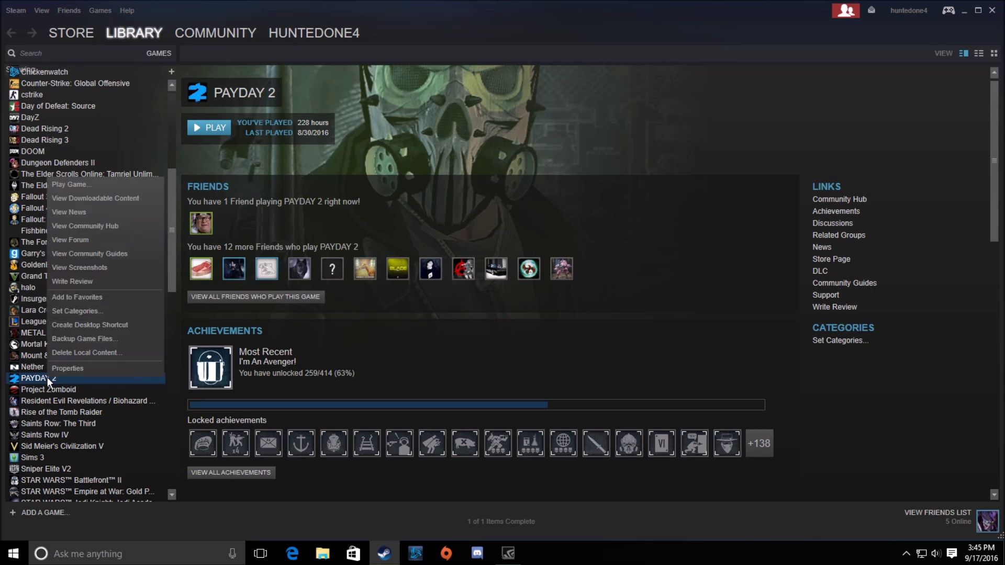
{"action": "left_click", "coordinate": [80, 355]}
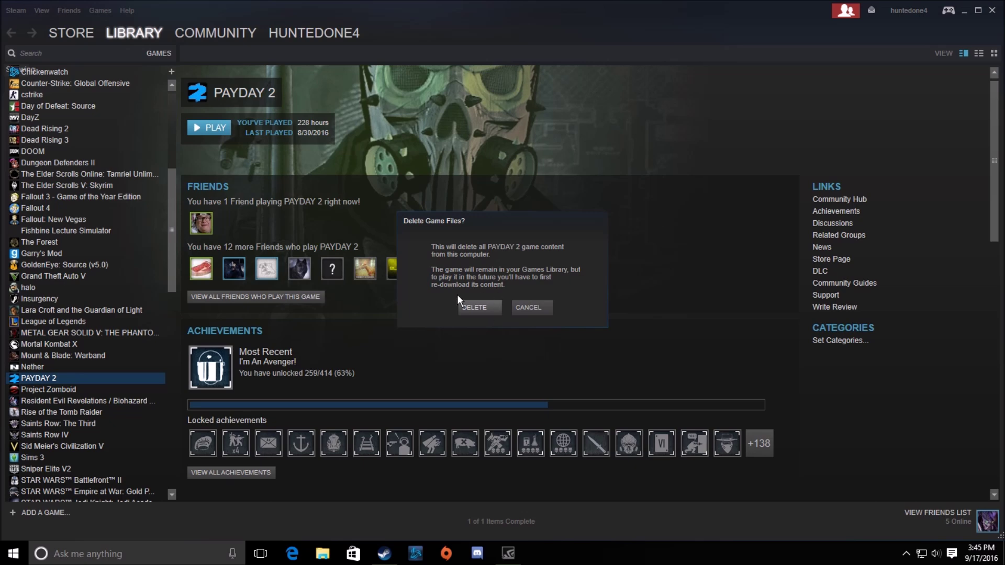
{"action": "left_click", "coordinate": [525, 308]}
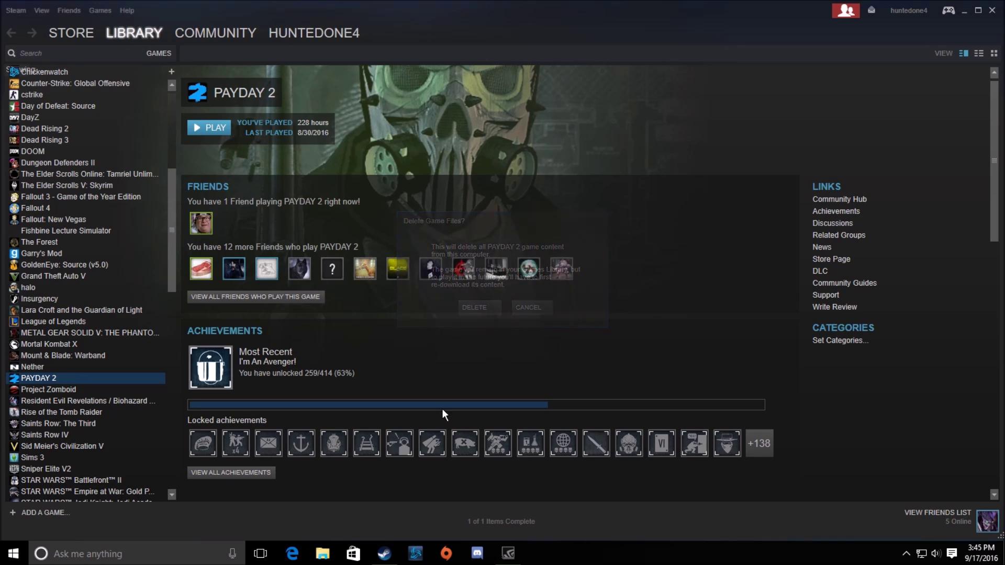
Step: Open PAYDAY 2's local files folder from the game's properties in the Steam library
{"action": "right_click", "coordinate": [49, 379]}
{"action": "left_click", "coordinate": [62, 368]}
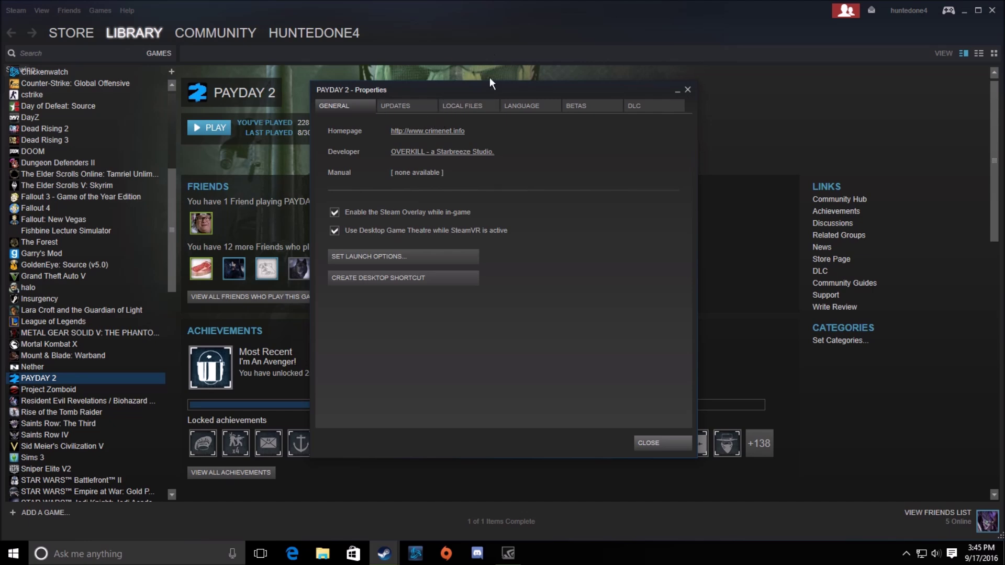
{"action": "left_click", "coordinate": [475, 105]}
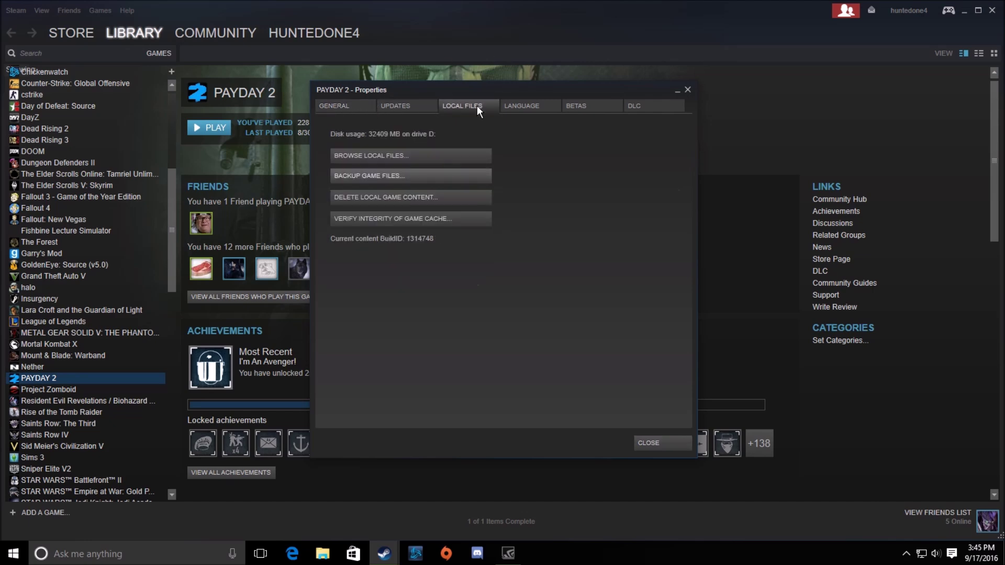
{"action": "left_click", "coordinate": [381, 159]}
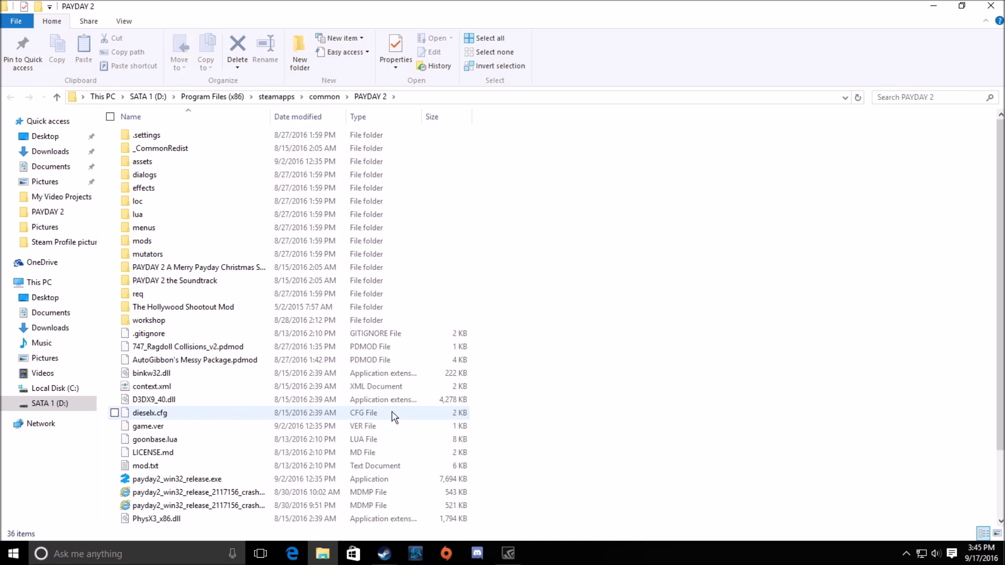
{"action": "left_click_drag", "start_coordinate": [105, 134], "coordinate": [443, 541]}
{"action": "key", "text": "ctrl+a"}
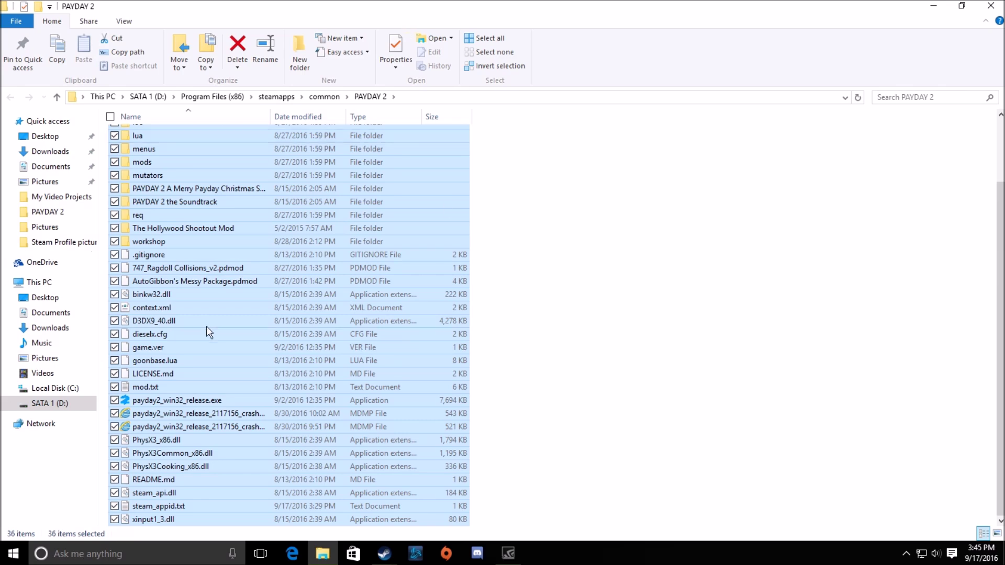
{"action": "scroll", "coordinate": [263, 345], "scroll_direction": "up", "scroll_amount": 2}
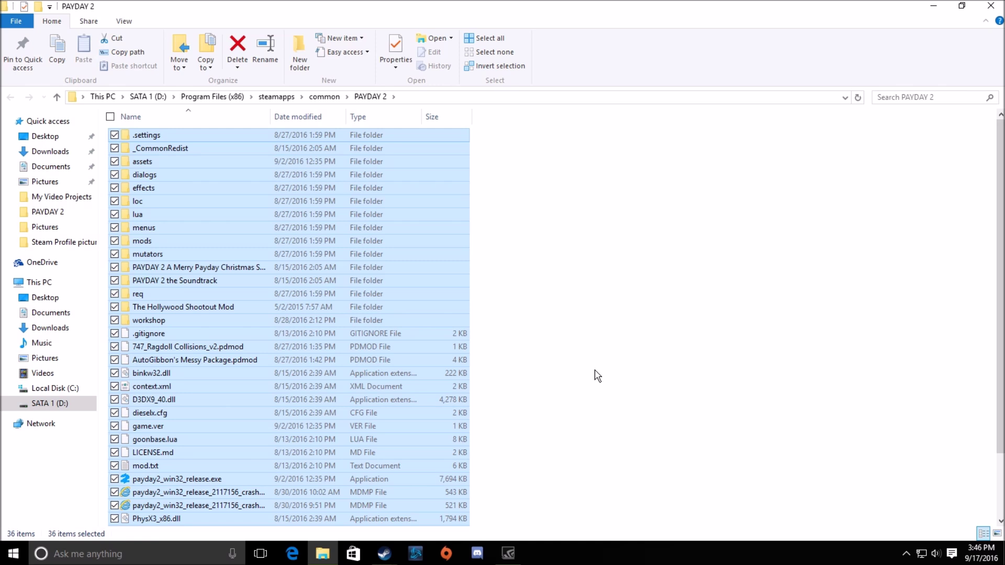
{"action": "left_click", "coordinate": [566, 334]}
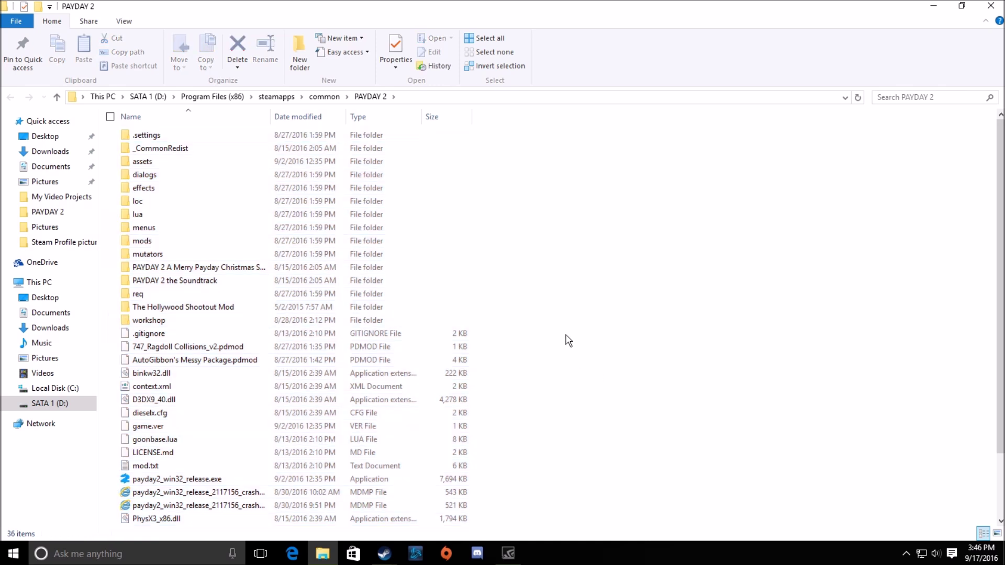
Step: Create a new folder with the default name inside the PAYDAY 2 game folder
{"action": "right_click", "coordinate": [523, 247]}
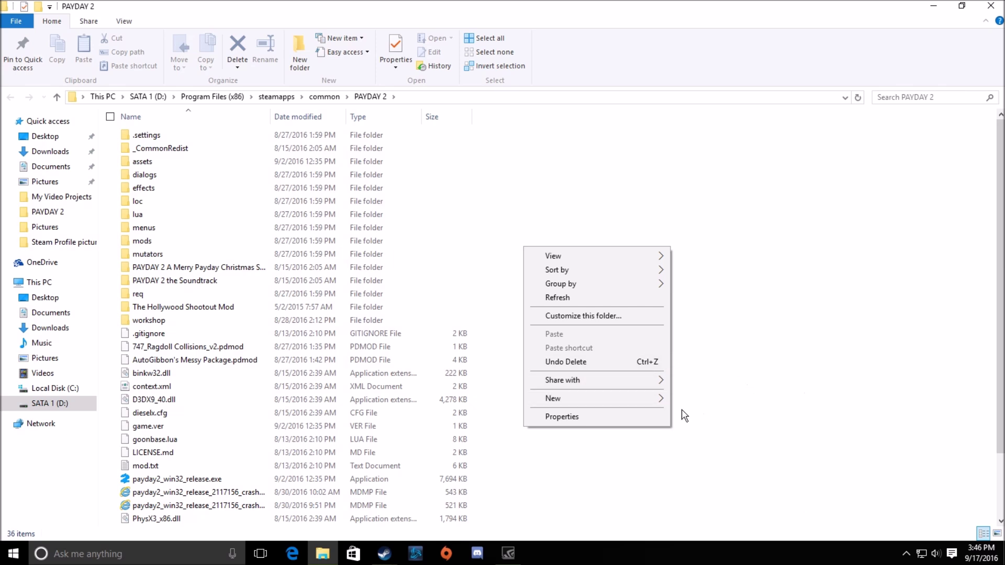
{"action": "mouse_move", "coordinate": [629, 399]}
{"action": "left_click", "coordinate": [683, 409]}
{"action": "key", "text": "Return"}
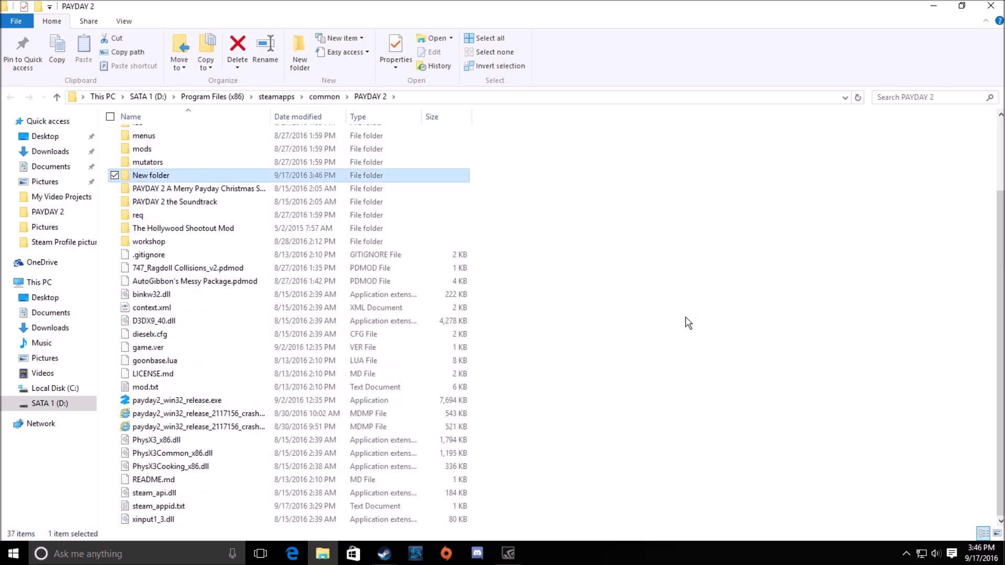
{"action": "mouse_move", "coordinate": [384, 553]}
{"action": "left_click", "coordinate": [364, 507]}
{"action": "right_click", "coordinate": [79, 377]}
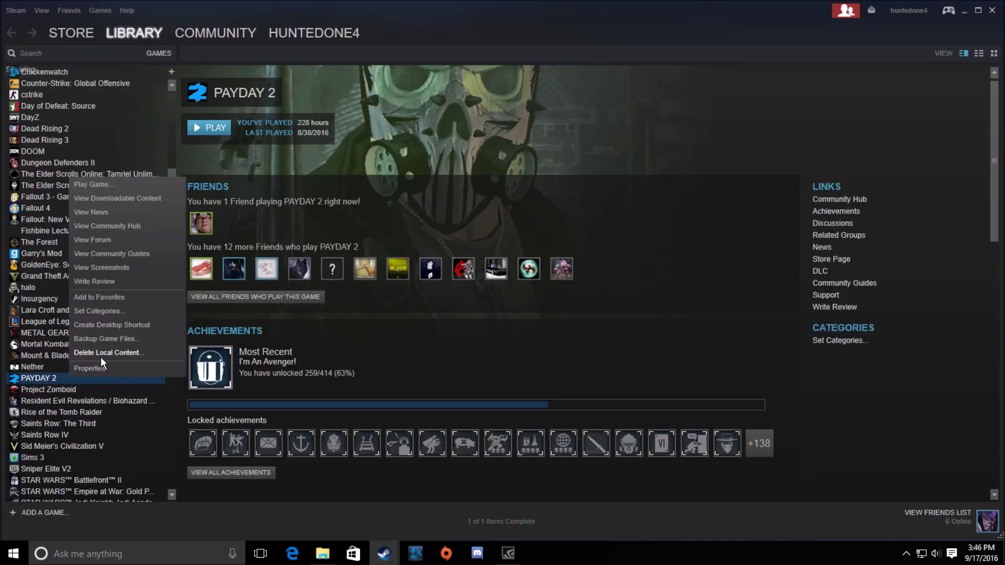
{"action": "left_click", "coordinate": [110, 353]}
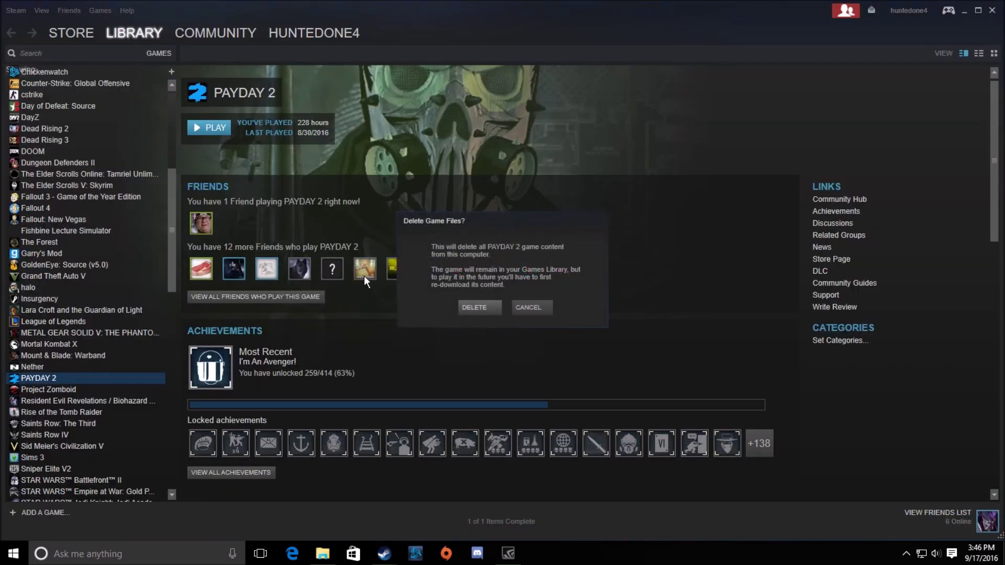
{"action": "left_click", "coordinate": [527, 307]}
{"action": "left_click", "coordinate": [965, 12]}
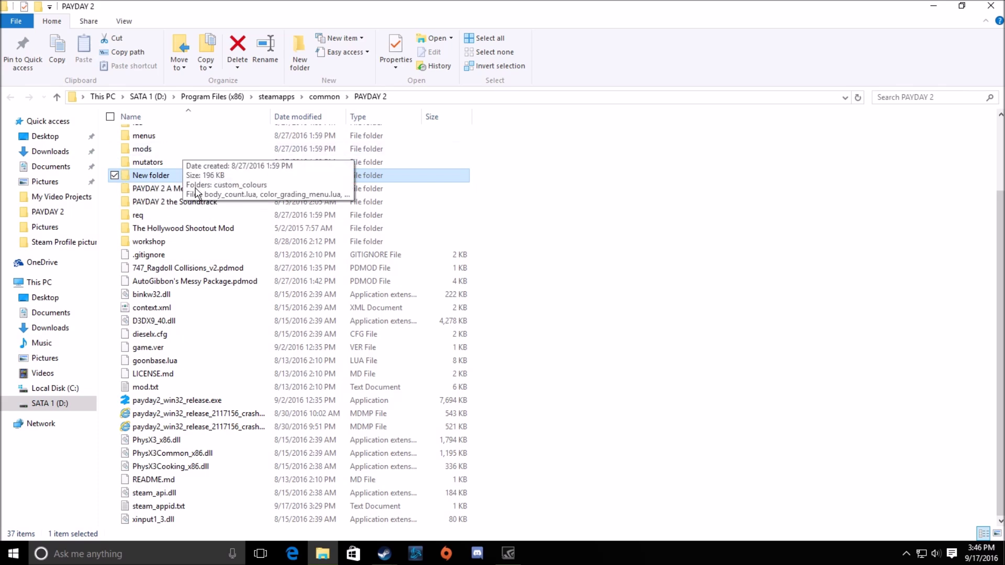
Step: Delete the empty "New folder" from the PAYDAY 2 game folder
{"action": "scroll", "coordinate": [366, 392], "scroll_direction": "up", "scroll_amount": 3}
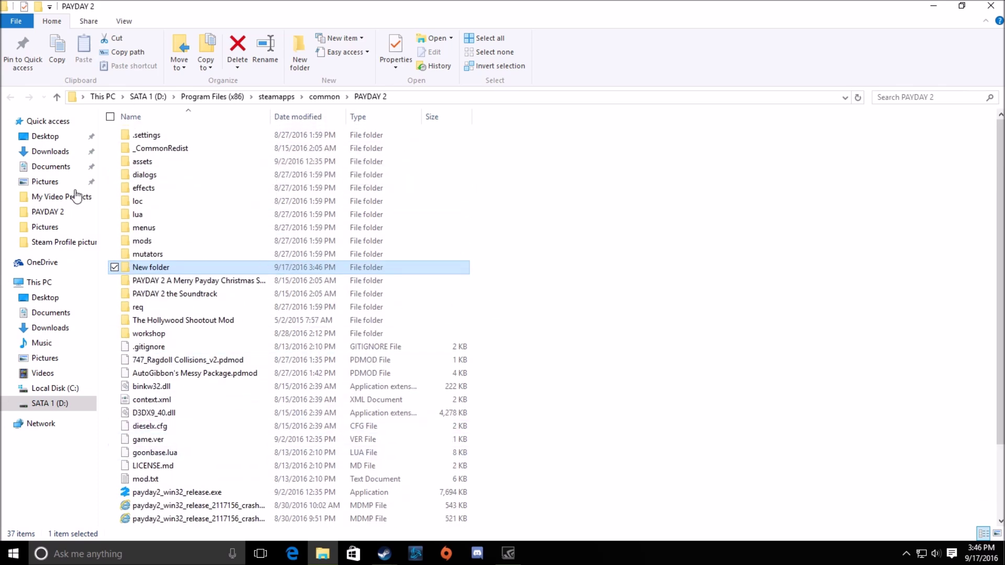
{"action": "scroll", "coordinate": [231, 376], "scroll_direction": "down", "scroll_amount": 3}
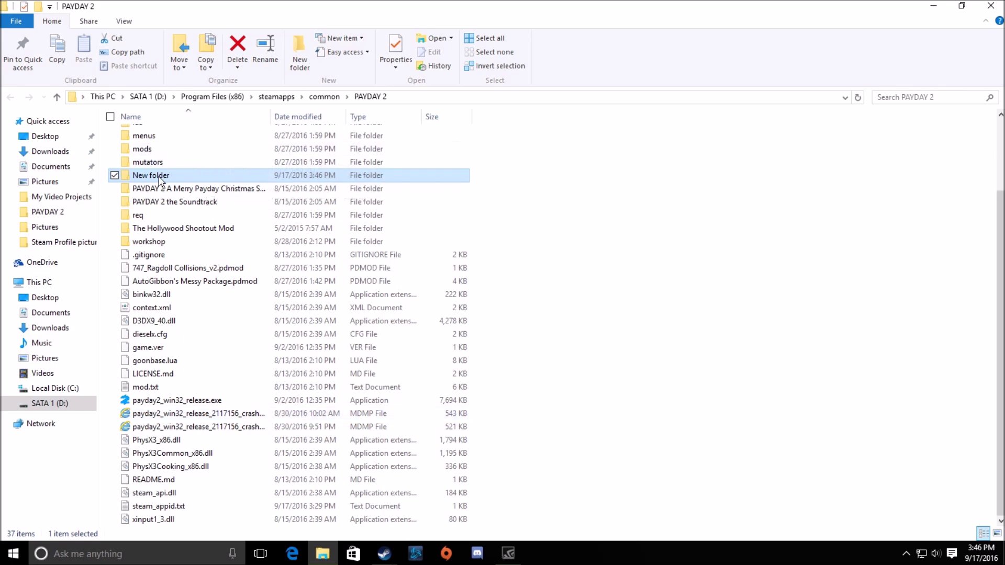
{"action": "key", "text": "Delete"}
{"action": "scroll", "coordinate": [162, 178], "scroll_direction": "up", "scroll_amount": 2}
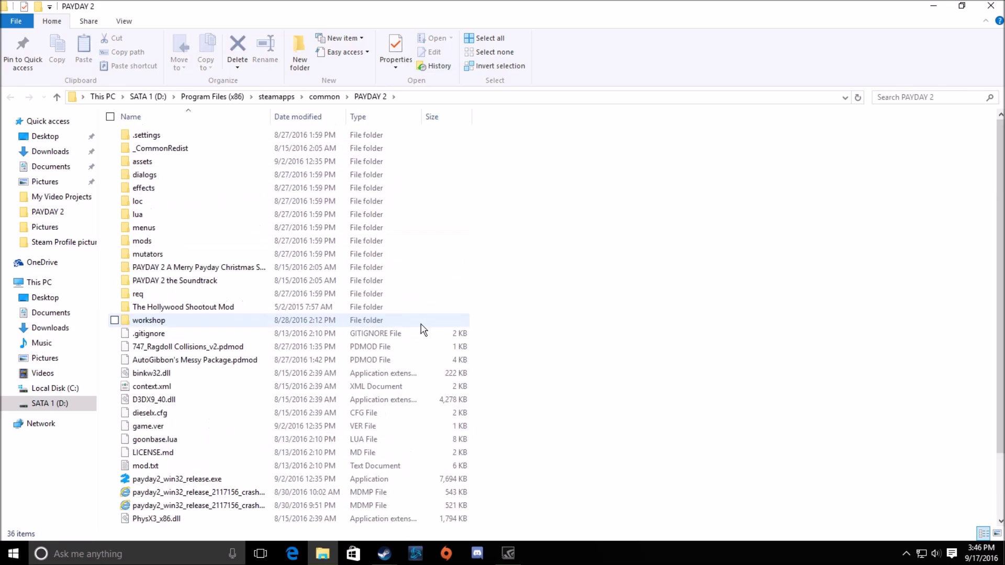
{"action": "left_click", "coordinate": [111, 137]}
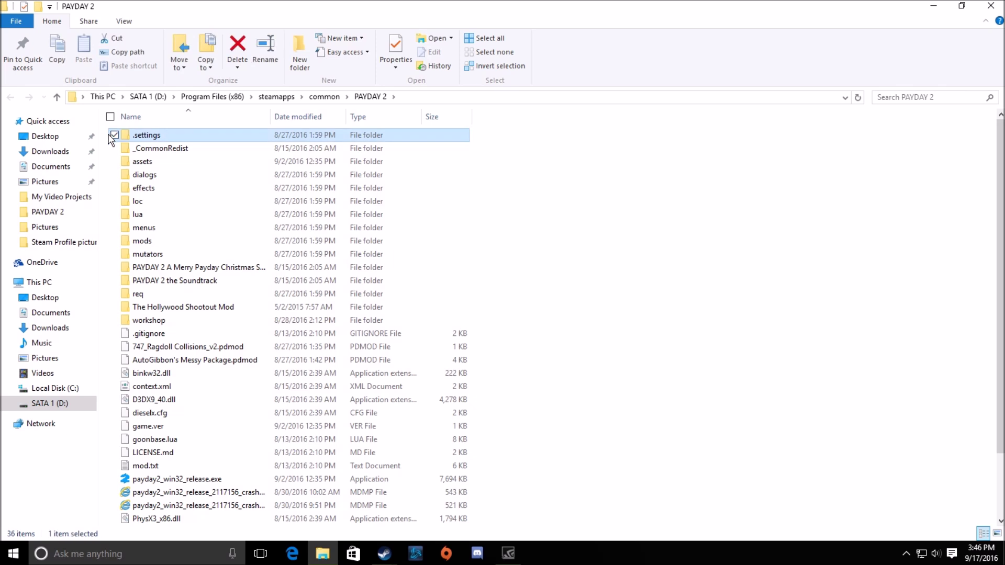
{"action": "left_click", "coordinate": [112, 135]}
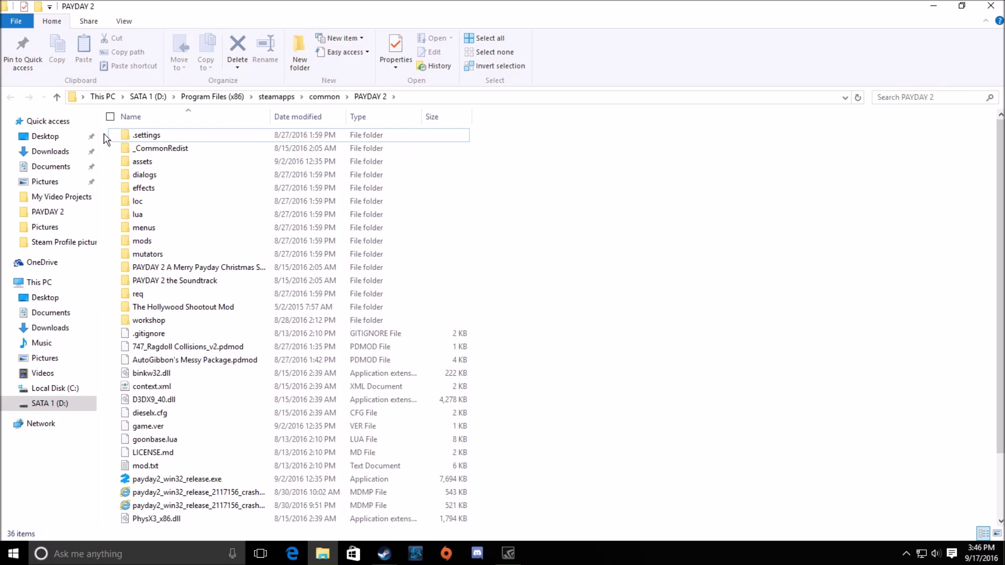
{"action": "mouse_move", "coordinate": [104, 135]}
{"action": "left_mouse_down"}
{"action": "mouse_move", "coordinate": [222, 272]}
{"action": "mouse_move", "coordinate": [516, 526]}
{"action": "mouse_move", "coordinate": [632, 526]}
{"action": "mouse_move", "coordinate": [606, 530]}
{"action": "mouse_move", "coordinate": [202, 140]}
{"action": "mouse_move", "coordinate": [109, 138]}
{"action": "left_mouse_up"}
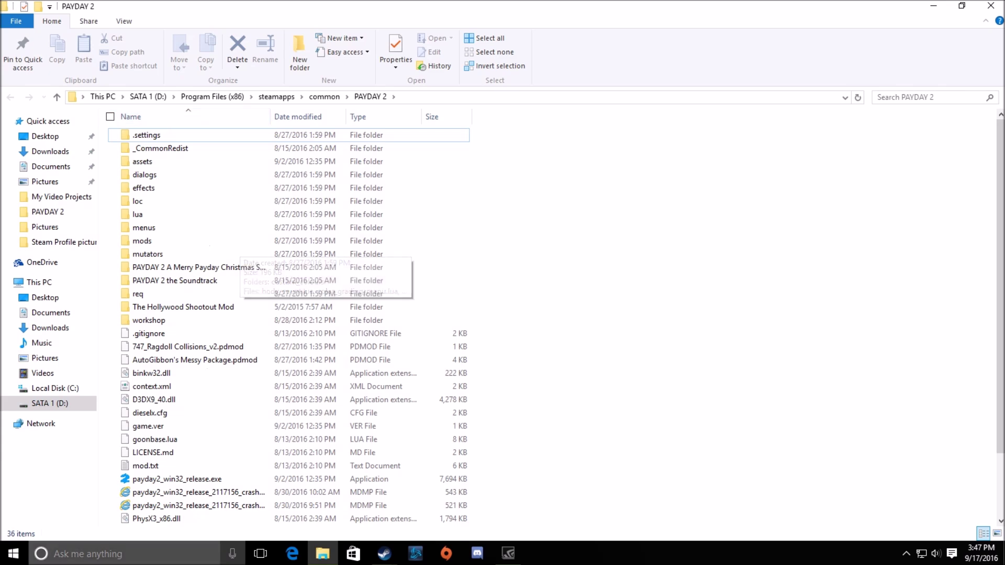
{"action": "scroll", "coordinate": [432, 411], "scroll_direction": "down", "scroll_amount": 2}
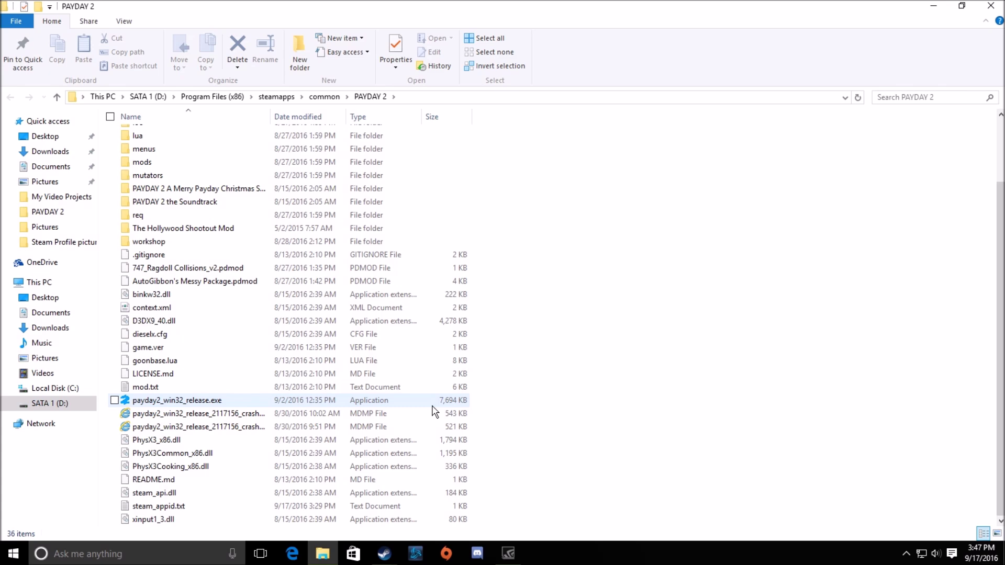
{"action": "scroll", "coordinate": [288, 317], "scroll_direction": "up", "scroll_amount": 2}
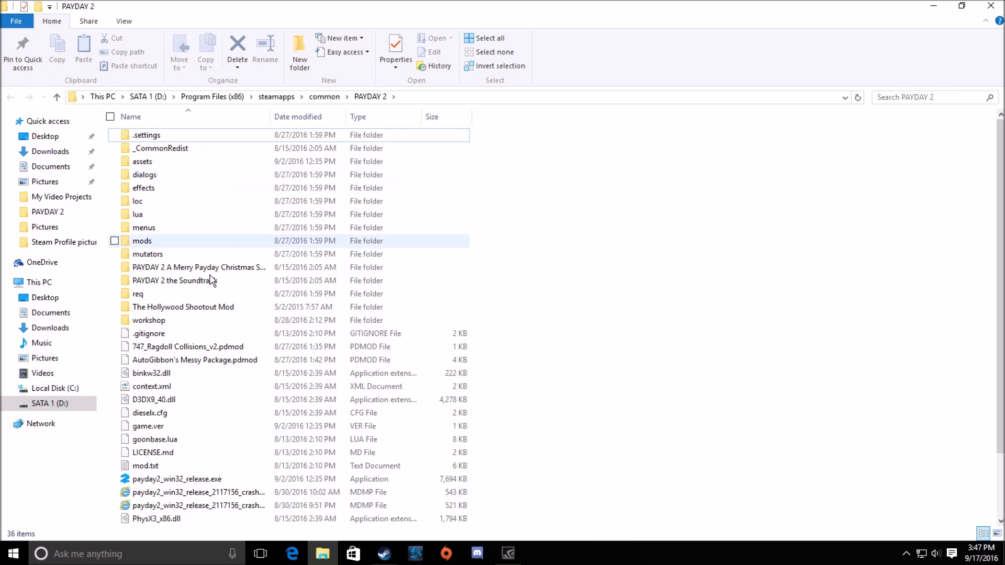
Step: Put the game folder away, close the PAYDAY 2 properties window and return to the Steam library
{"action": "left_click", "coordinate": [933, 9]}
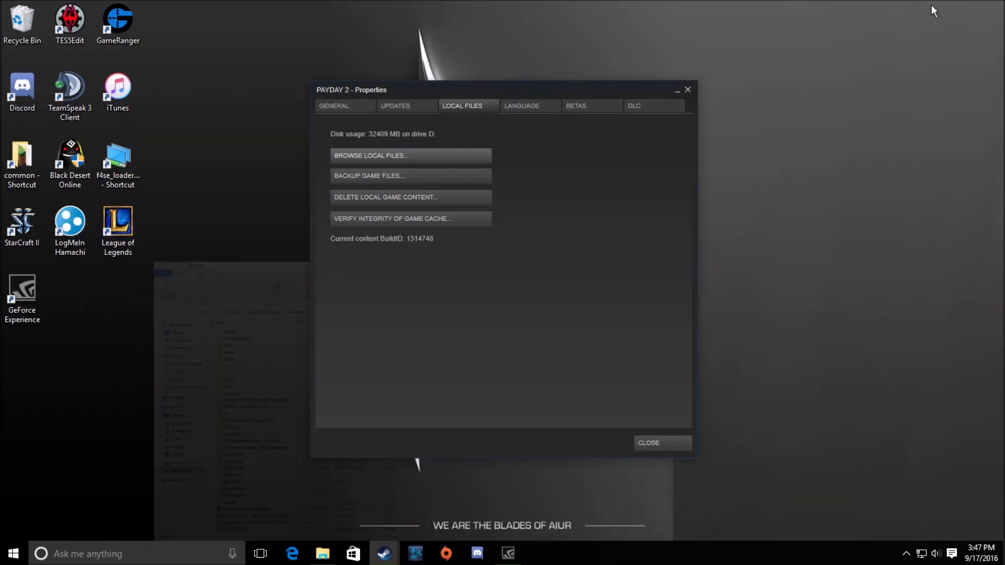
{"action": "left_click", "coordinate": [380, 551]}
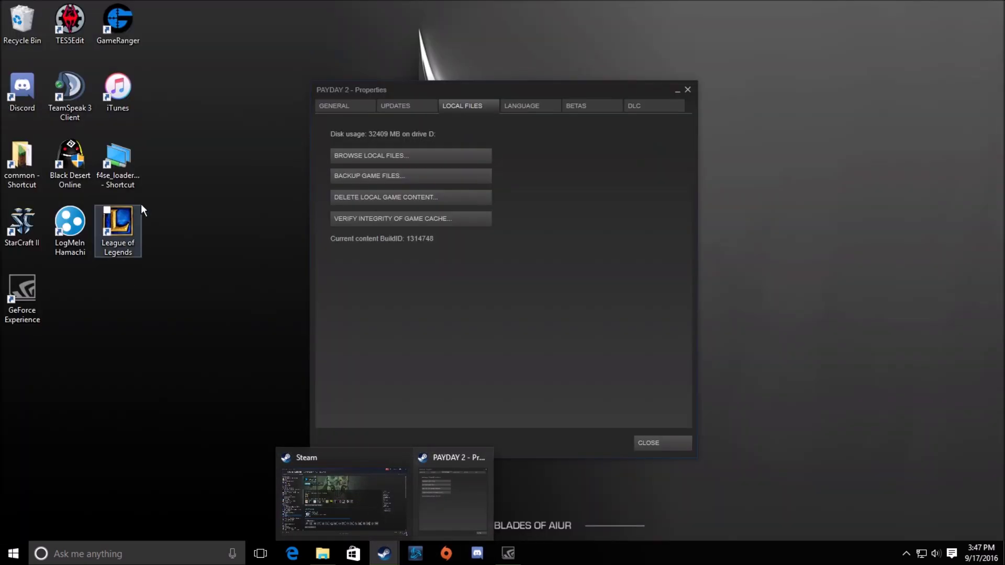
{"action": "left_click", "coordinate": [335, 496]}
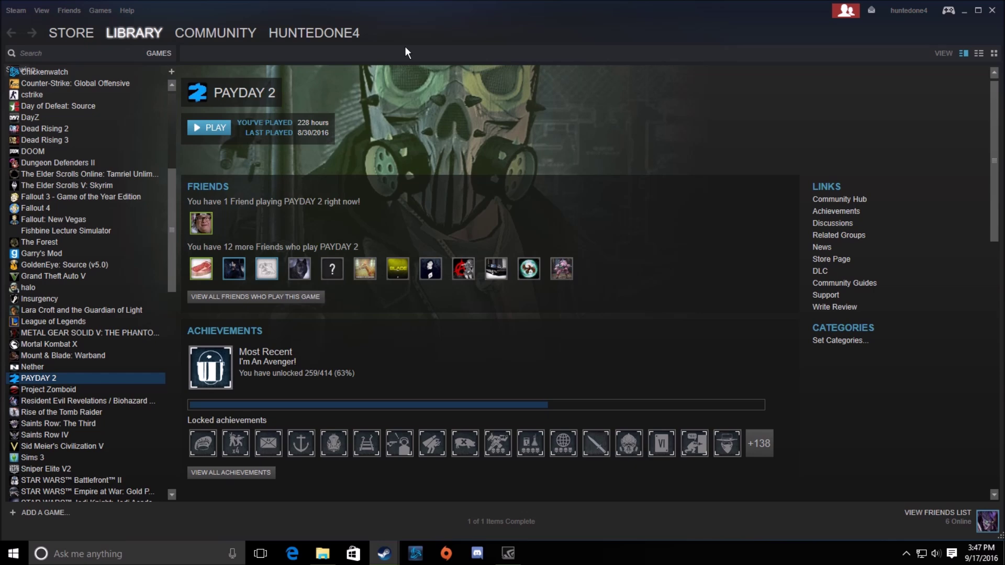
{"action": "left_click", "coordinate": [967, 12]}
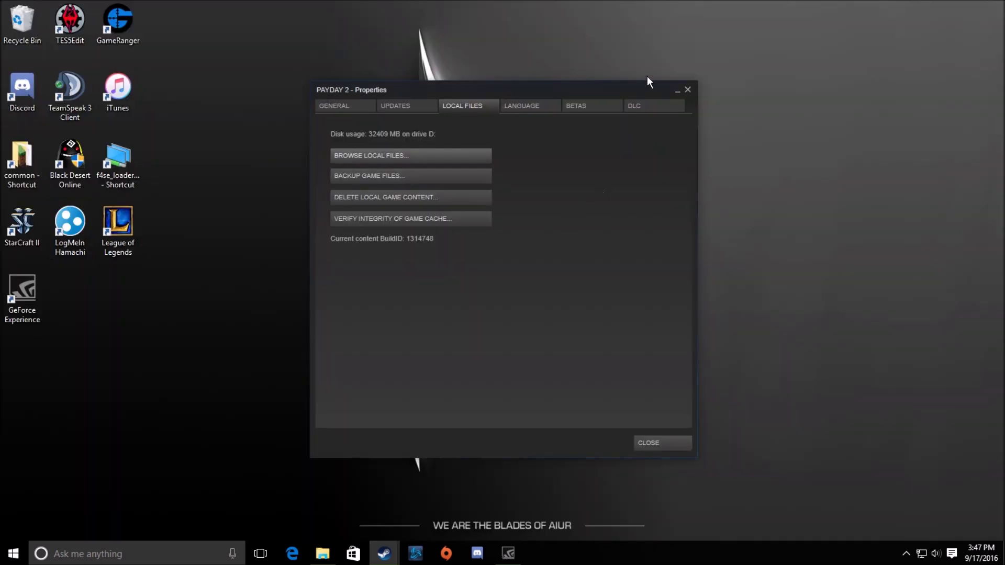
{"action": "left_click", "coordinate": [688, 89]}
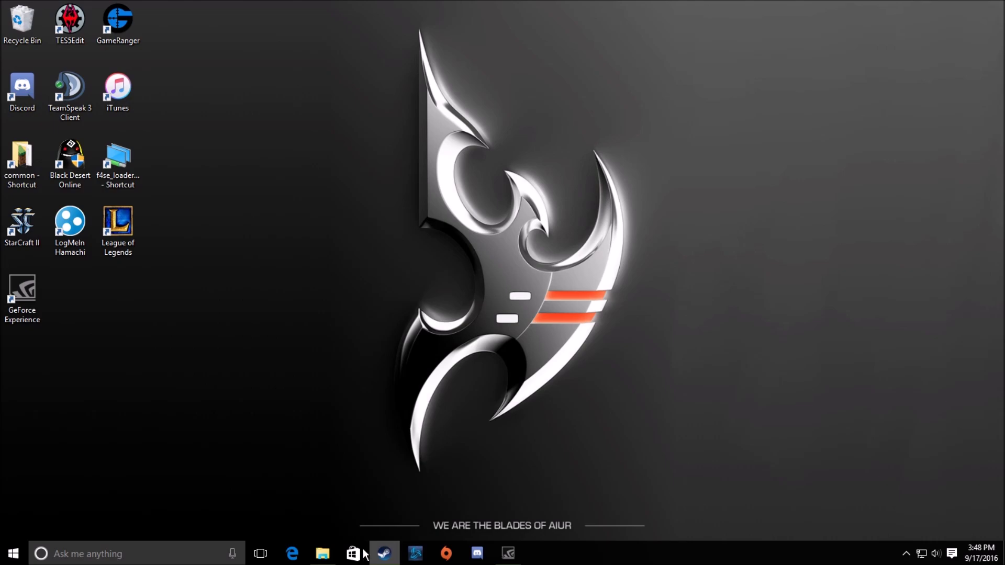
{"action": "left_click", "coordinate": [384, 553]}
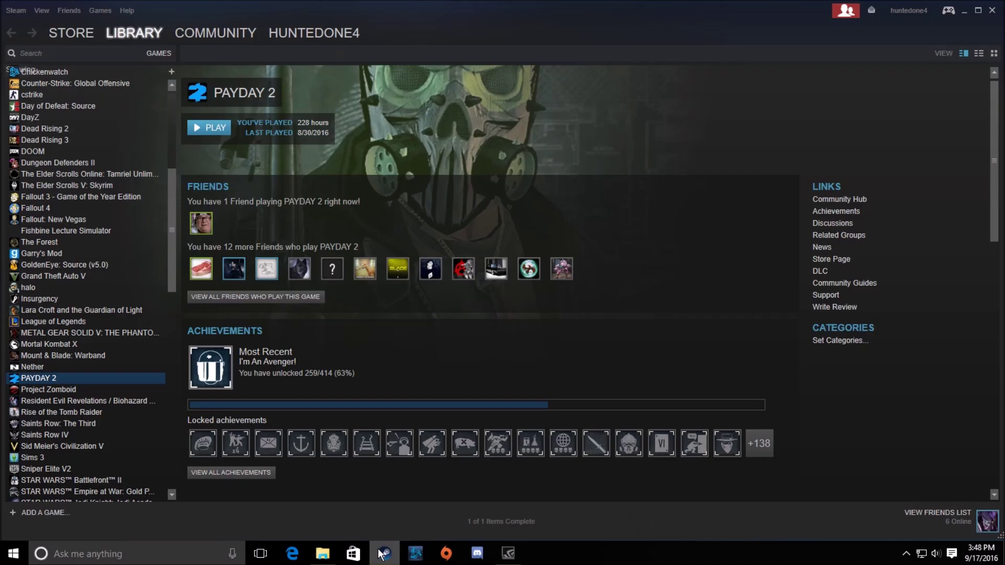
Step: Check for Steam client updates and dismiss the updater window
{"action": "left_click", "coordinate": [10, 11]}
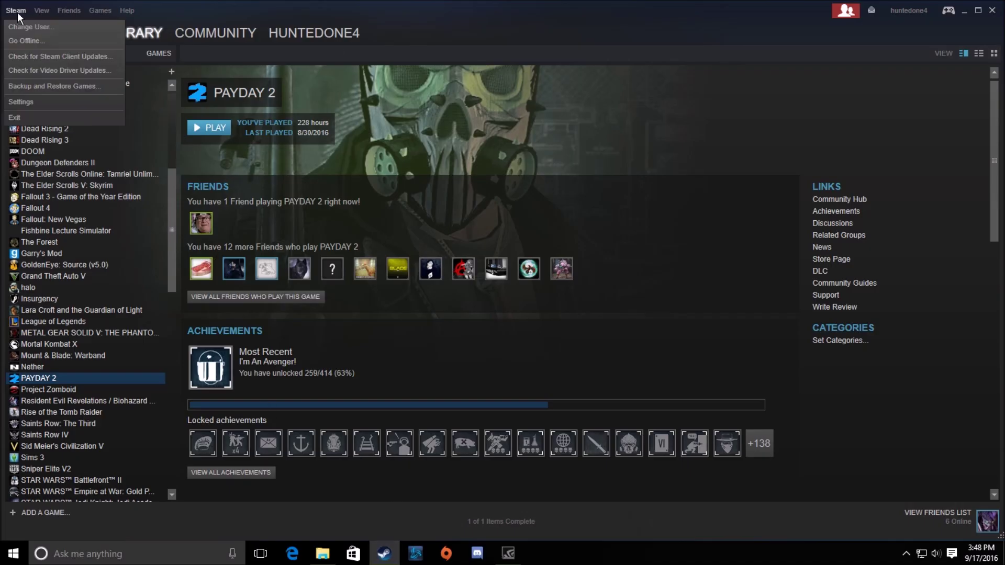
{"action": "left_click", "coordinate": [78, 56]}
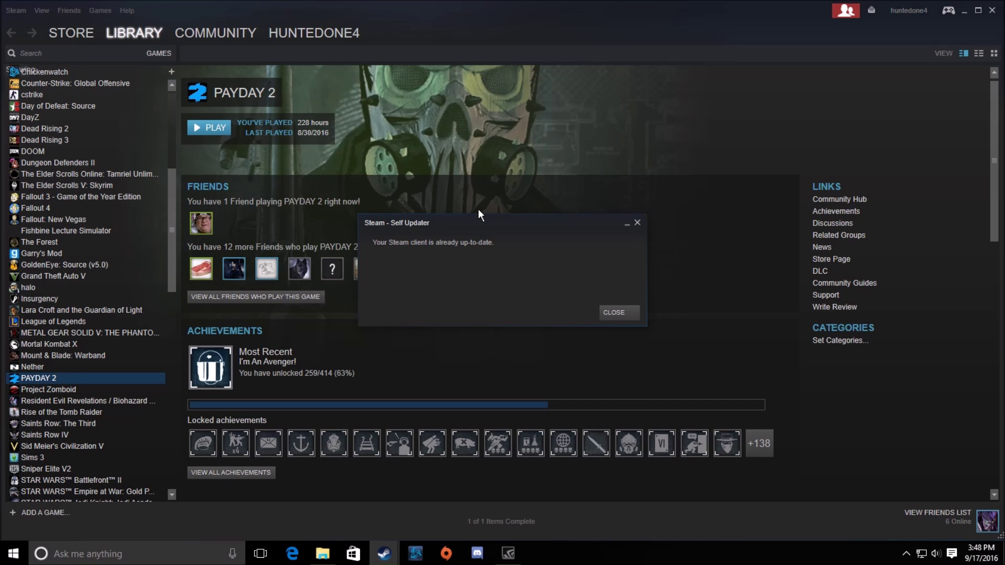
{"action": "left_click", "coordinate": [613, 313]}
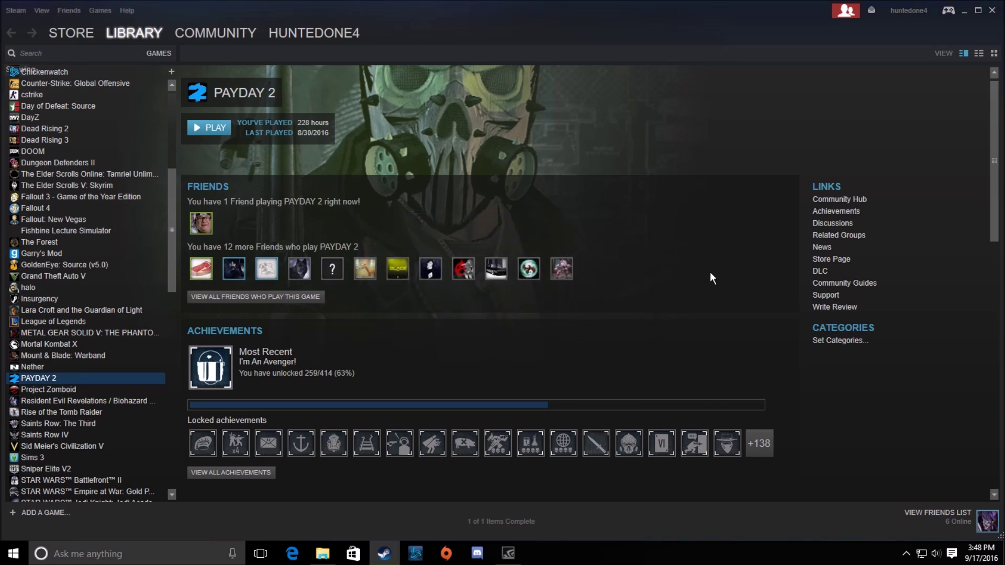
Step: Start verifying the integrity of PAYDAY 2's game cache, then cancel the validation and close the game's properties
{"action": "right_click", "coordinate": [27, 377]}
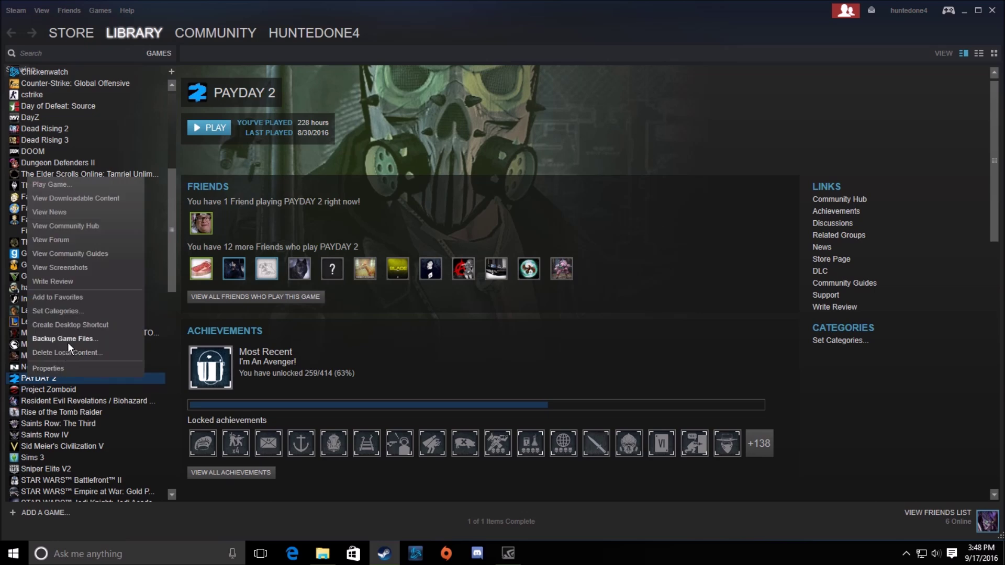
{"action": "left_click", "coordinate": [53, 367]}
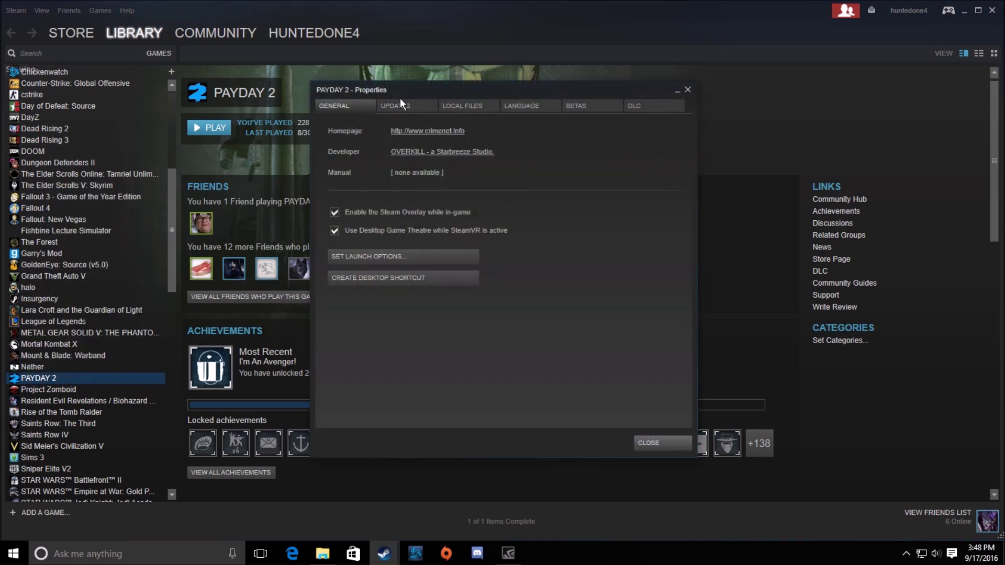
{"action": "left_click", "coordinate": [475, 107]}
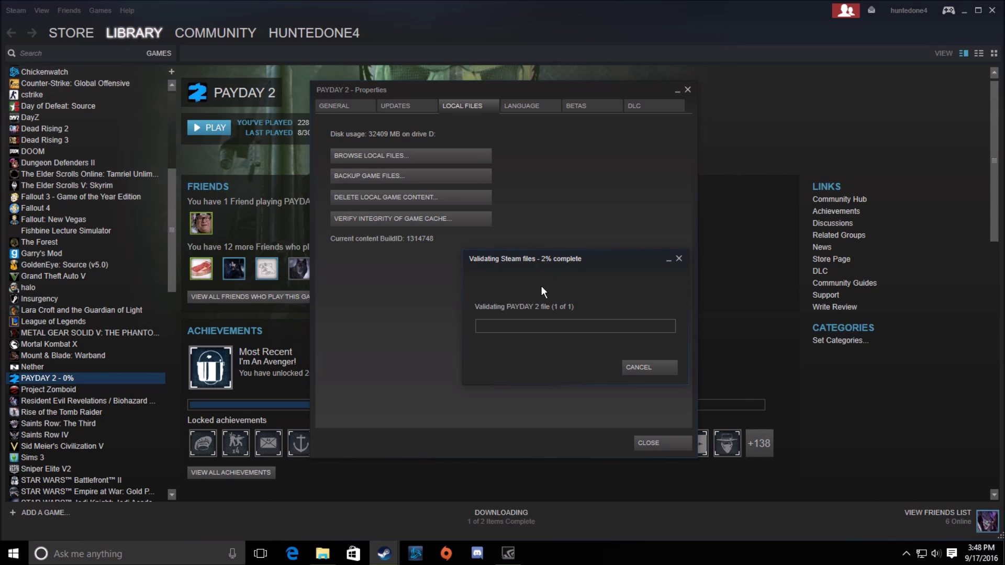
{"action": "left_click", "coordinate": [637, 365]}
{"action": "left_click", "coordinate": [686, 90]}
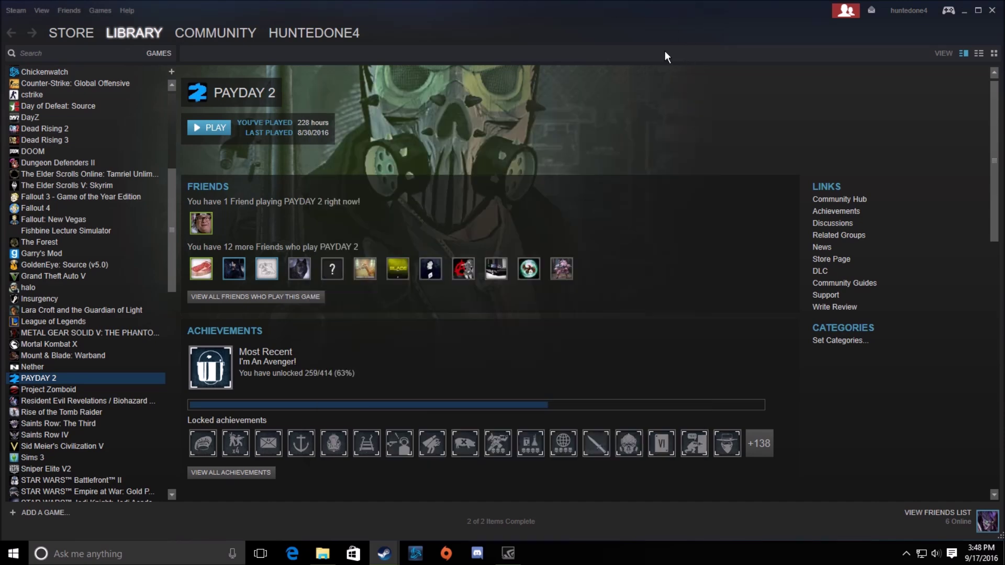
Step: Browse PAYDAY 2's local files from its Steam properties and maximize the game folder window
{"action": "right_click", "coordinate": [58, 372]}
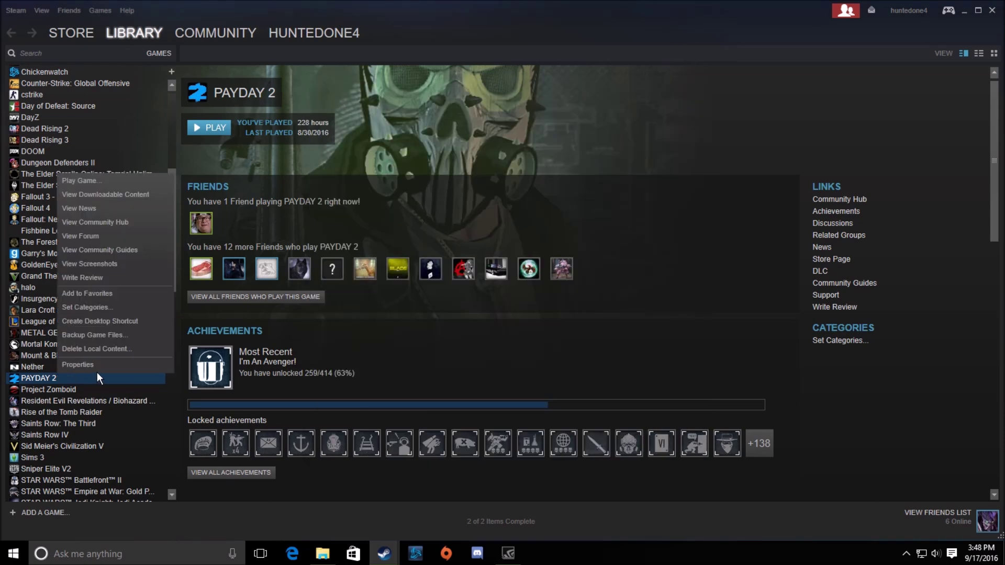
{"action": "left_click", "coordinate": [97, 366]}
{"action": "left_click", "coordinate": [371, 156]}
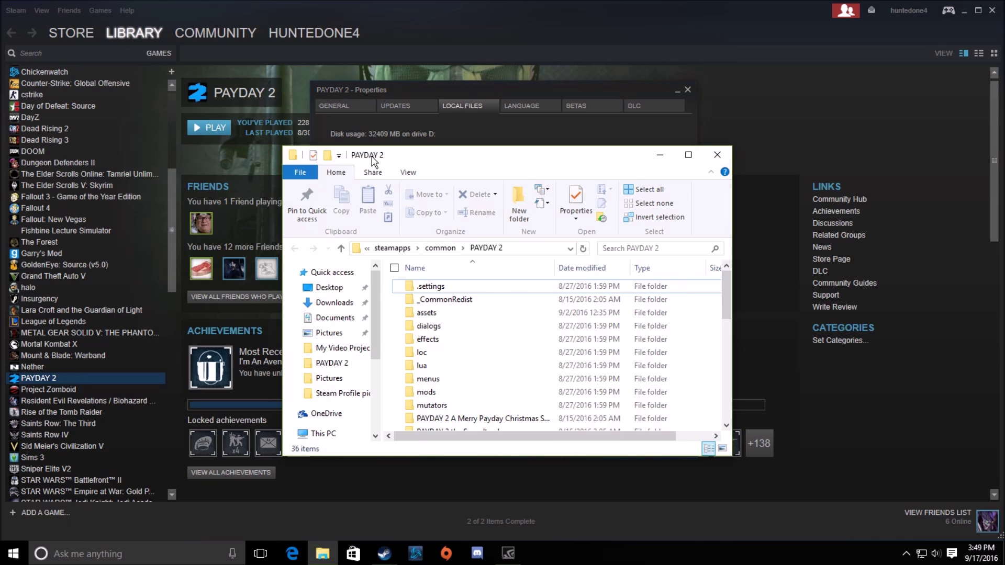
{"action": "left_click", "coordinate": [687, 155]}
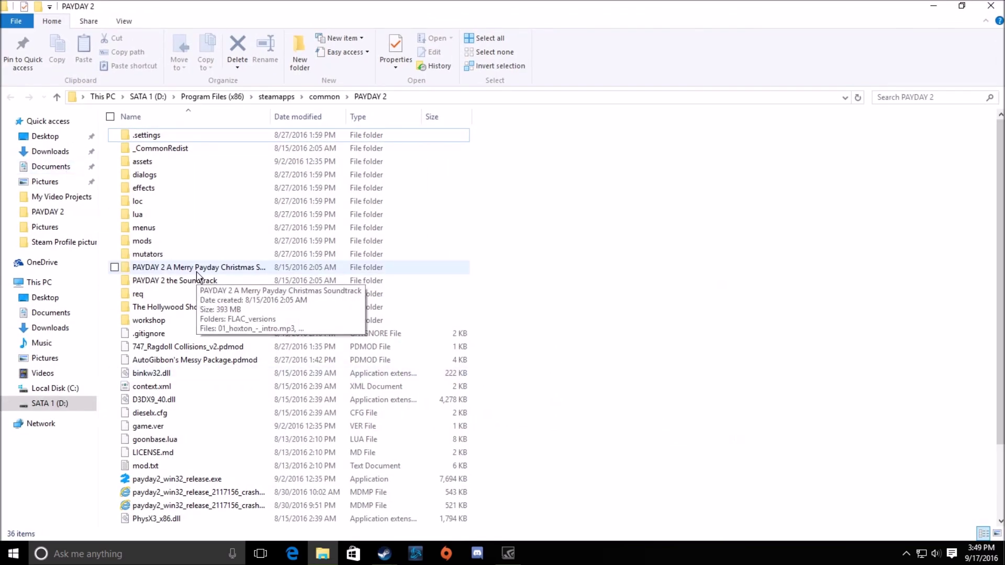
Step: Set payday2_win32_release.exe to always run as an administrator, then put away the game folder and close the Steam properties
{"action": "scroll", "coordinate": [196, 272], "scroll_direction": "down", "scroll_amount": 2}
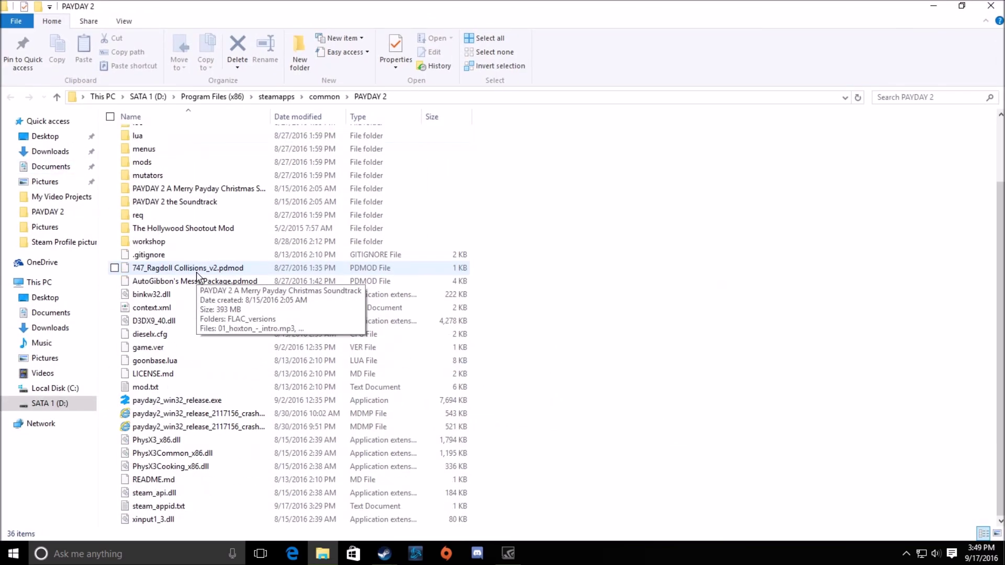
{"action": "right_click", "coordinate": [170, 406]}
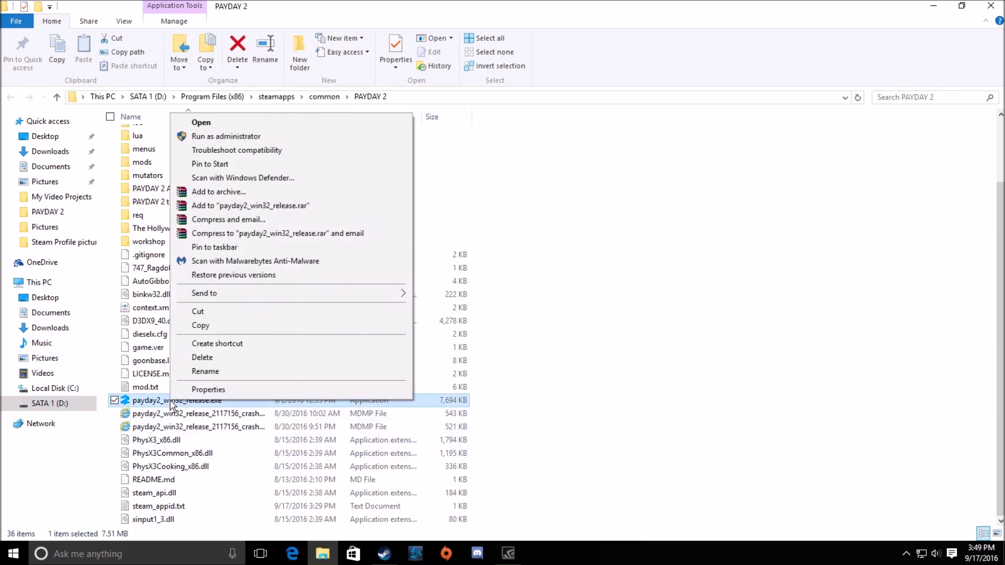
{"action": "left_click", "coordinate": [199, 389]}
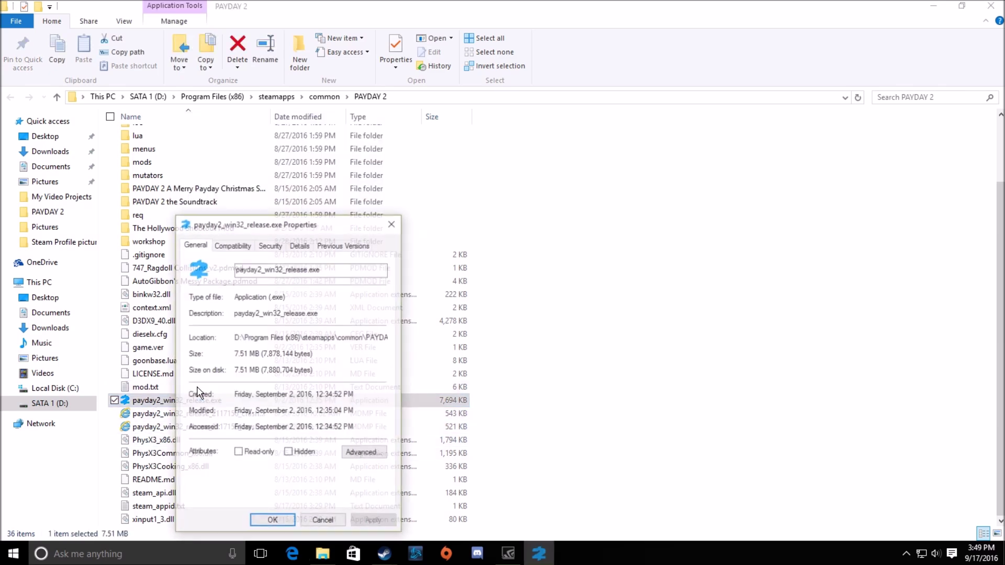
{"action": "left_click", "coordinate": [232, 245]}
{"action": "left_click_drag", "start_coordinate": [272, 223], "coordinate": [300, 123]}
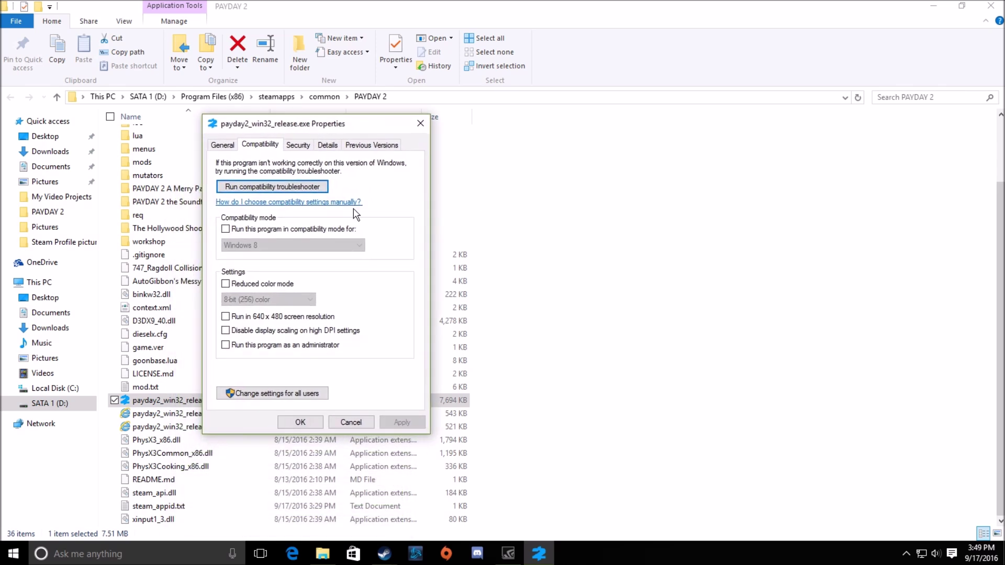
{"action": "left_click", "coordinate": [226, 345]}
{"action": "left_click", "coordinate": [297, 422]}
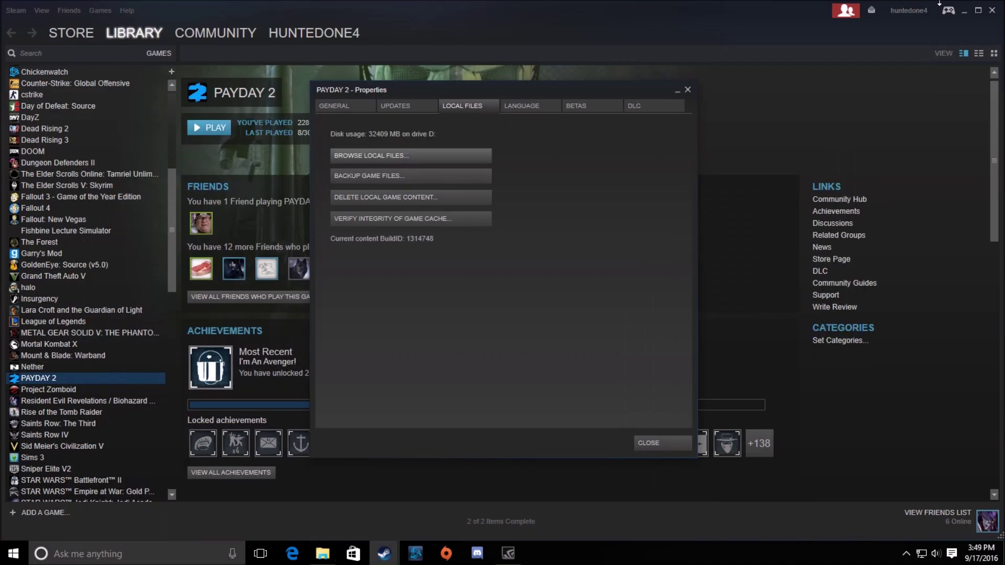
{"action": "left_click", "coordinate": [933, 5]}
{"action": "left_click", "coordinate": [687, 90]}
Step: Launch PAYDAY 2 from the library, but decline the User Account Control request and dismiss the resulting message
{"action": "left_click", "coordinate": [214, 127]}
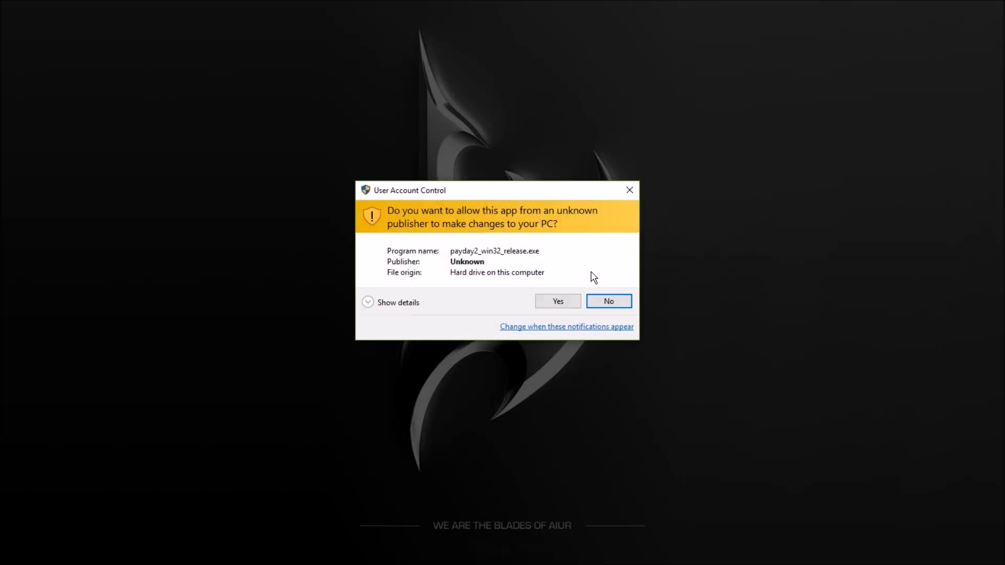
{"action": "left_click", "coordinate": [627, 196]}
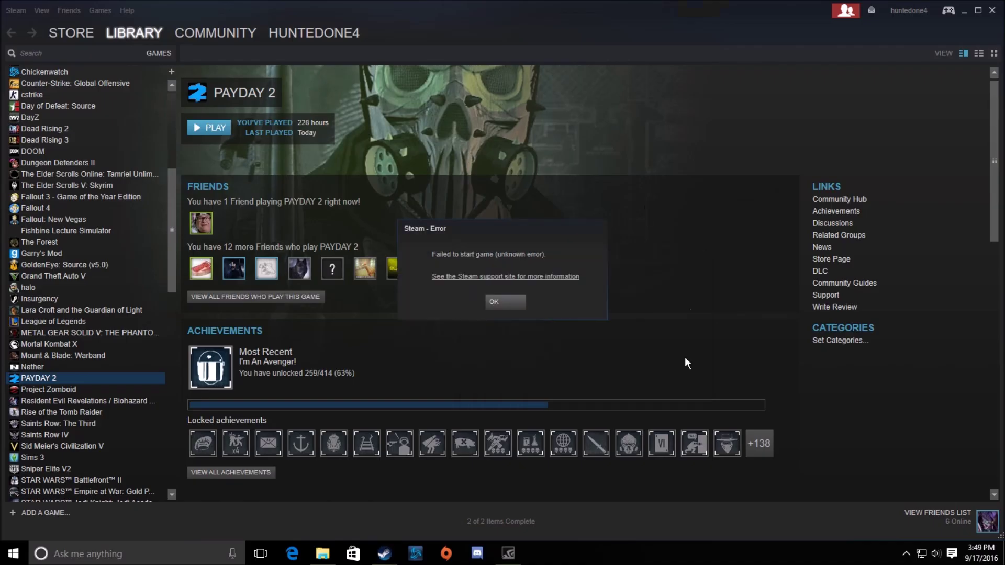
{"action": "left_click", "coordinate": [498, 307]}
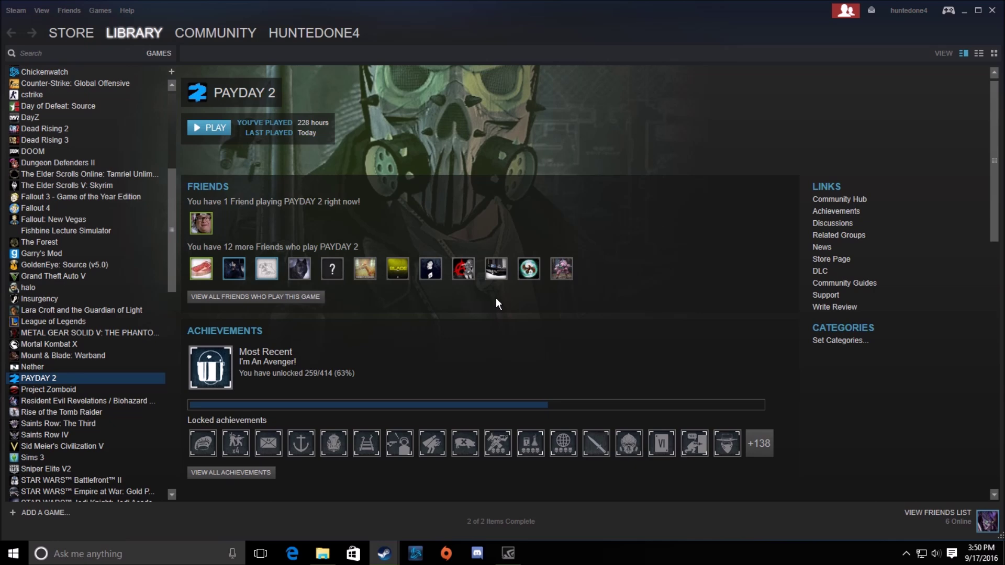
Step: Switch to GeForce Experience to check the graphics driver's update status, and minimize it and Steam to show the desktop
{"action": "left_click", "coordinate": [508, 553]}
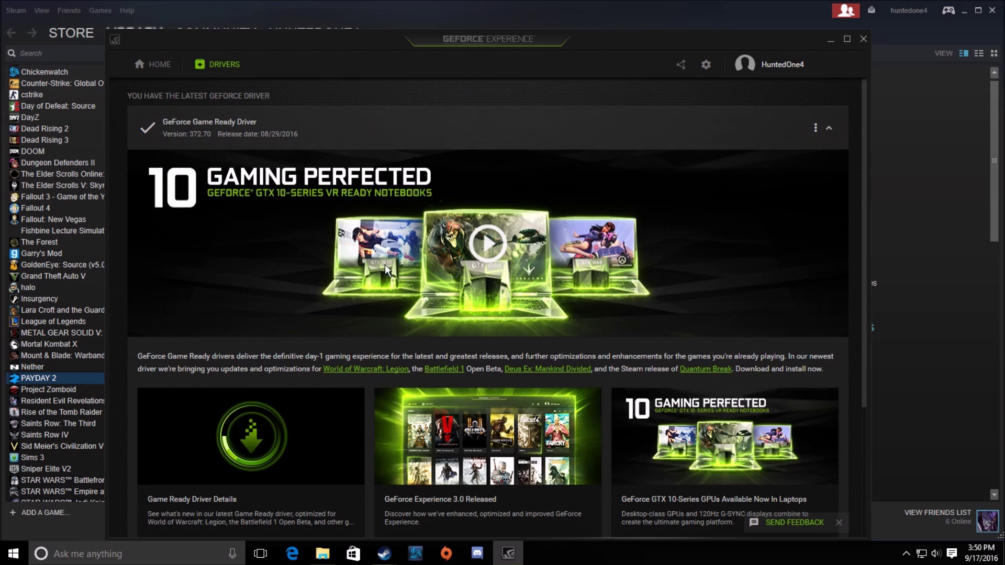
{"action": "left_click", "coordinate": [830, 41]}
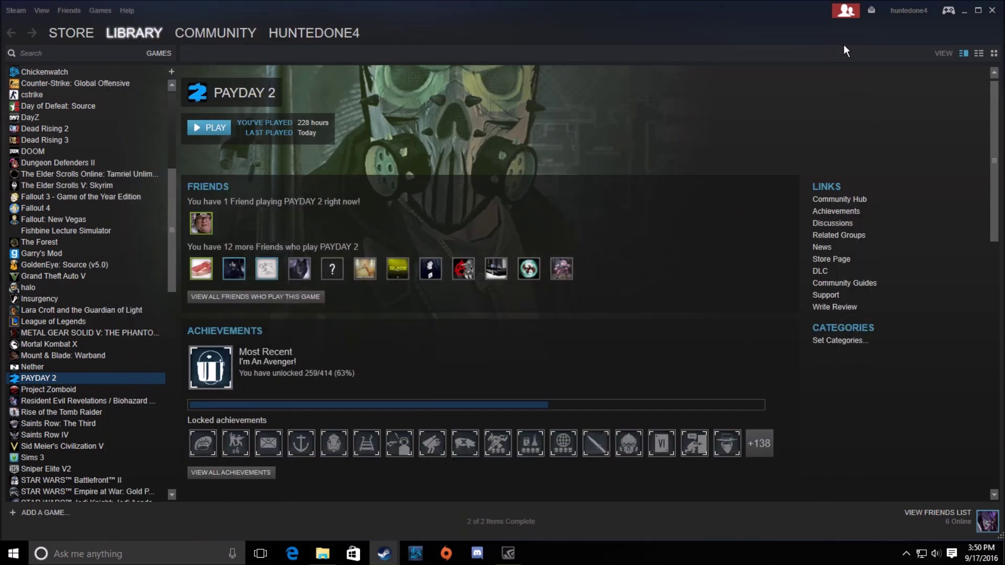
{"action": "left_click", "coordinate": [968, 20]}
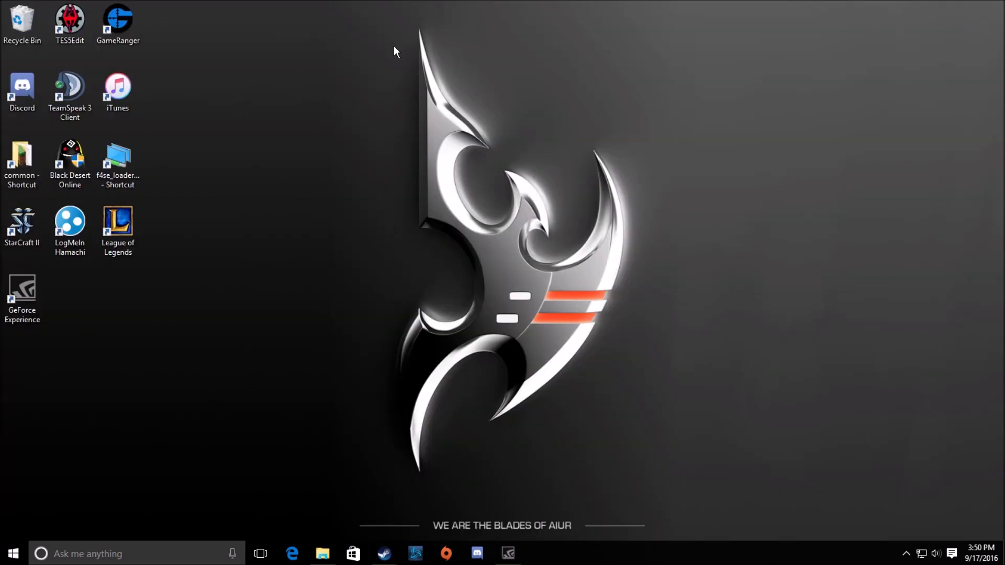
{"action": "left_click", "coordinate": [508, 553]}
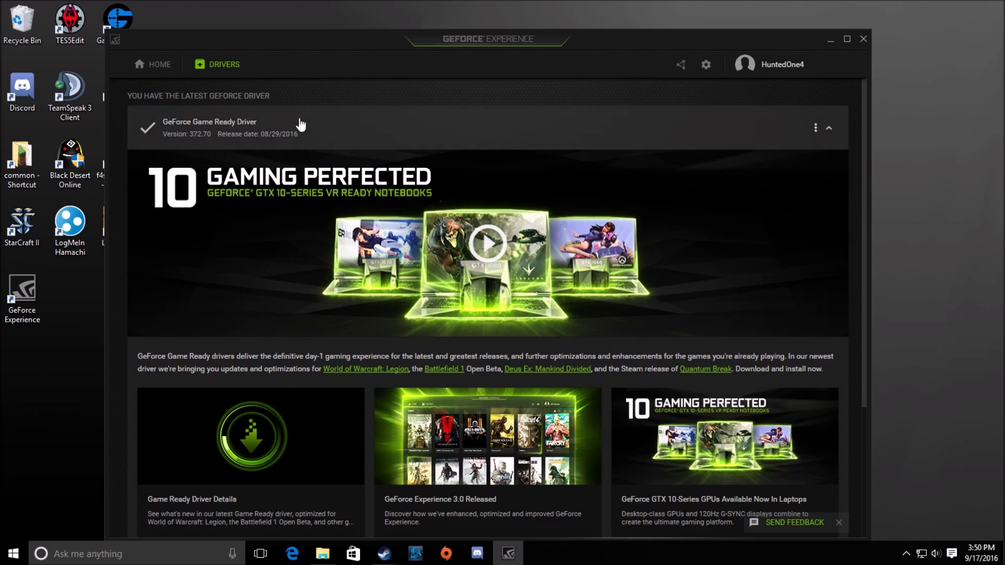
{"action": "left_click", "coordinate": [828, 38]}
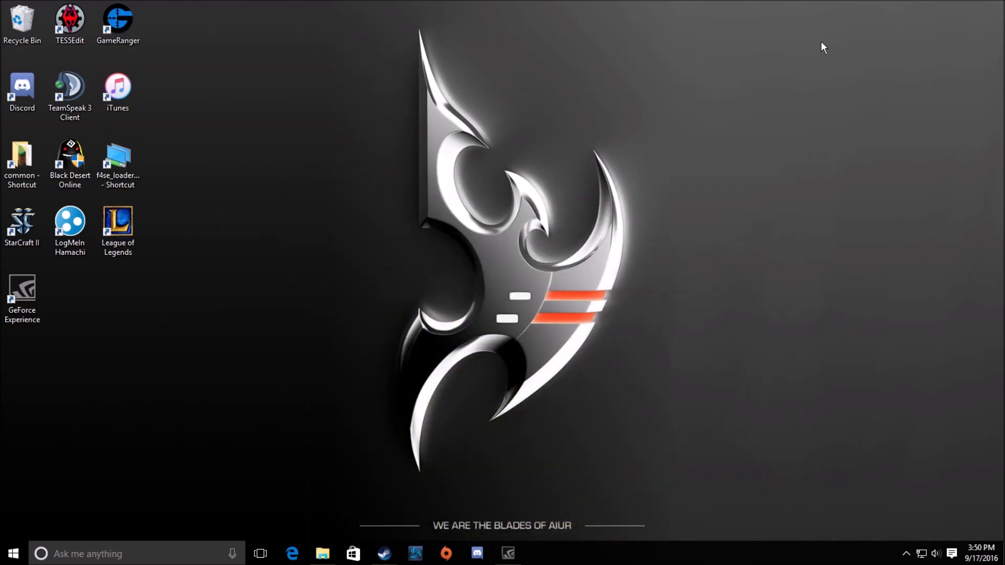